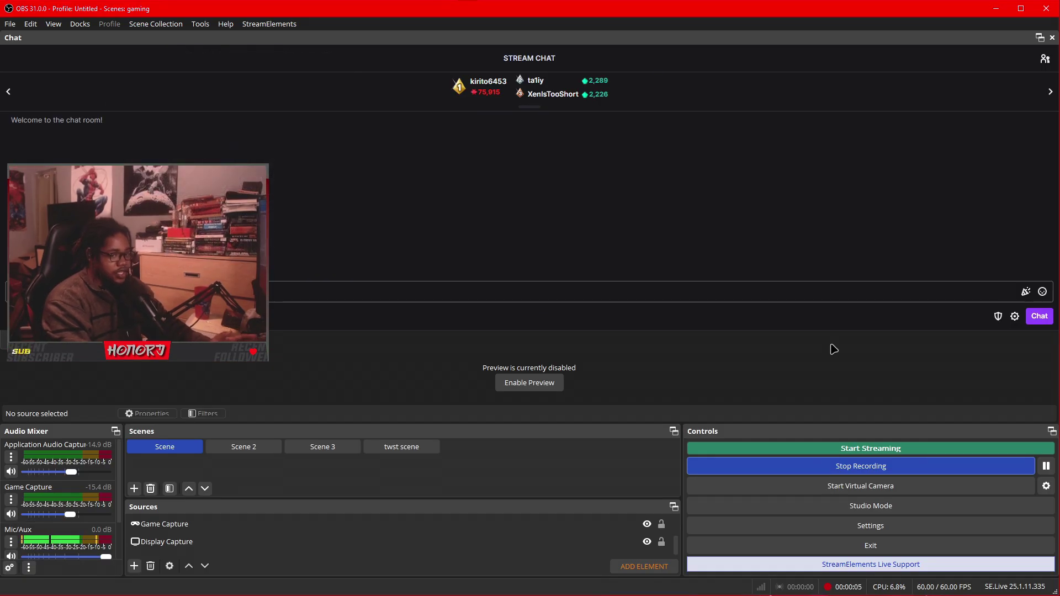
# - Check the Twitch stream service, then view the recording output: Matroska, AMD H.265, CQP level 12
pyautogui.click(916, 529)
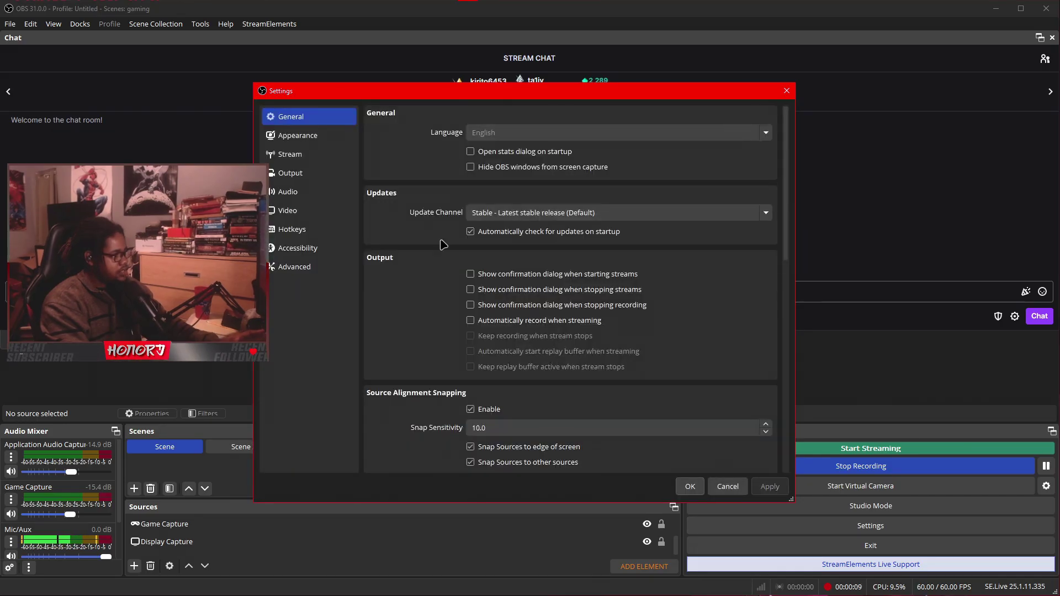
pyautogui.click(290, 154)
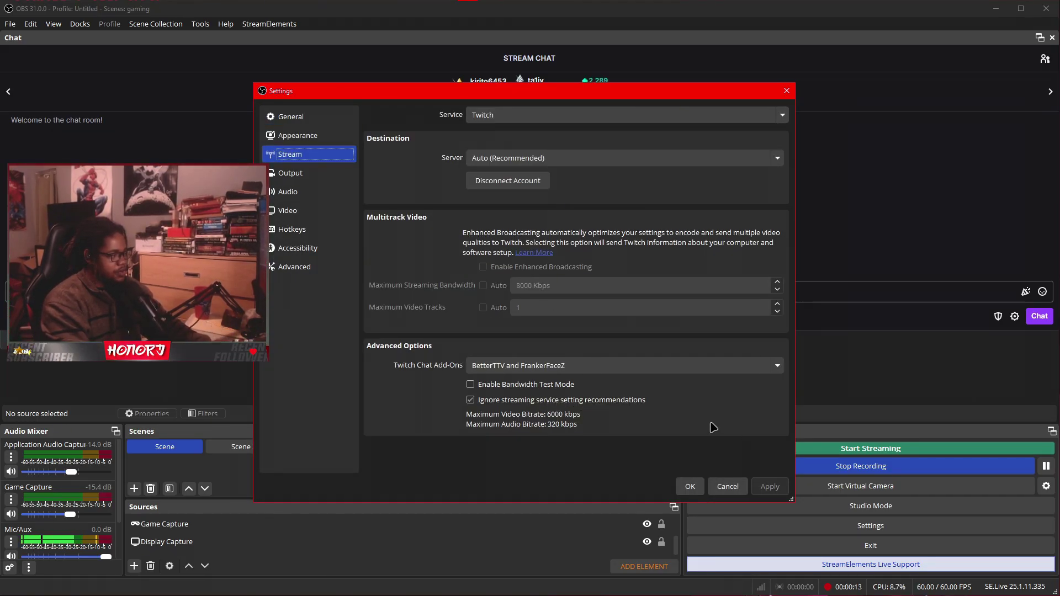
pyautogui.click(296, 173)
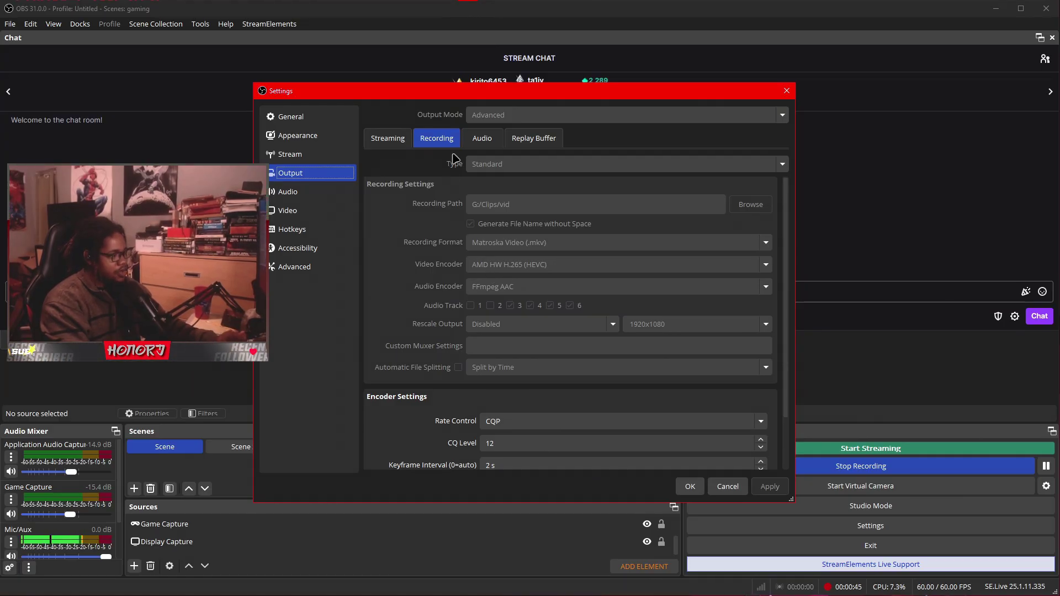
# - Review the per-track audio bitrates and the Audio, Video and Advanced pages, then close Settings with OK
pyautogui.click(481, 138)
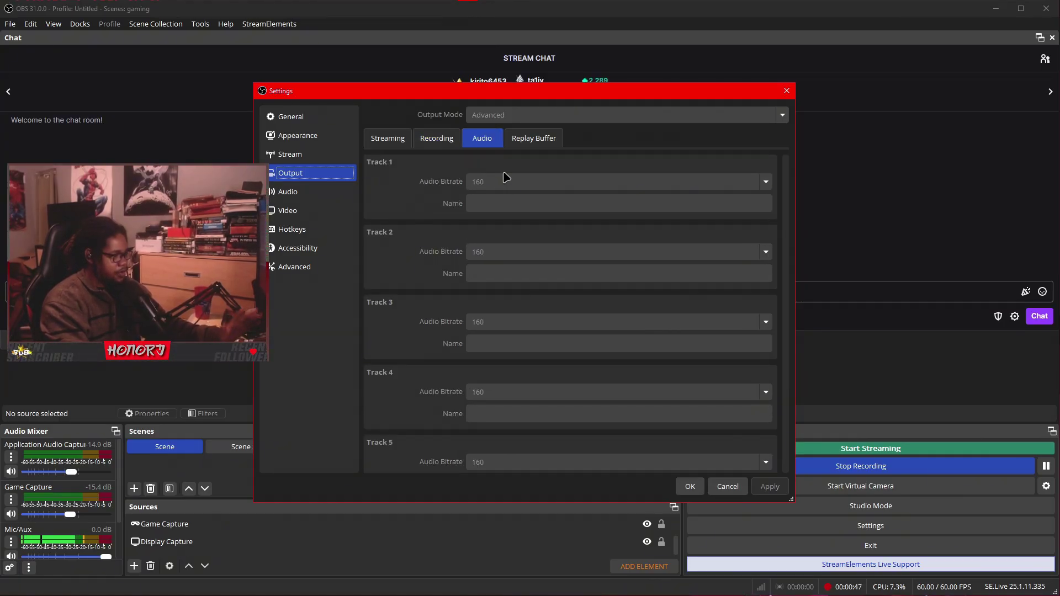
pyautogui.click(313, 196)
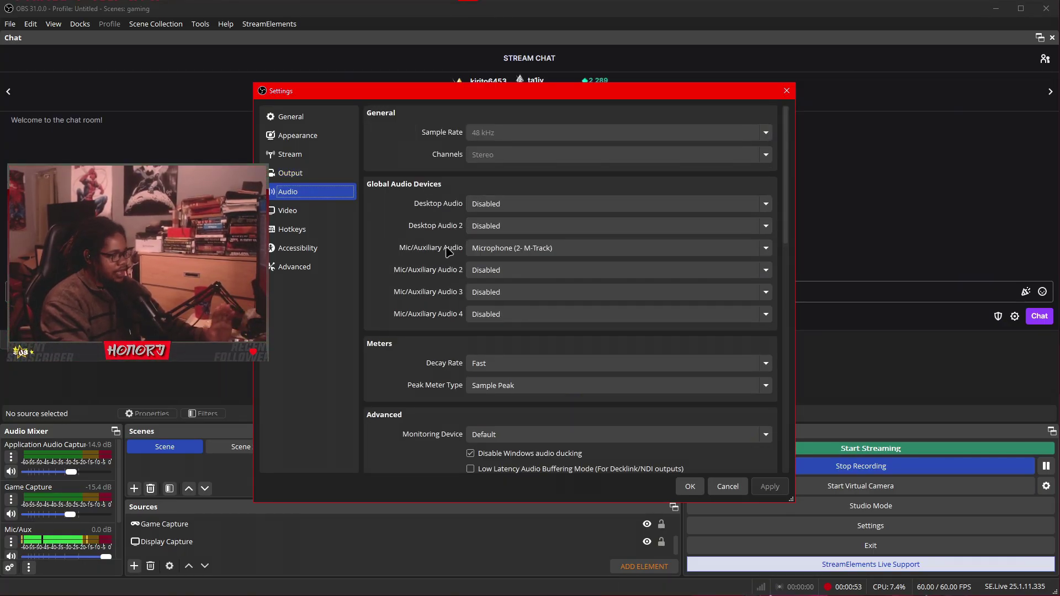
pyautogui.click(338, 212)
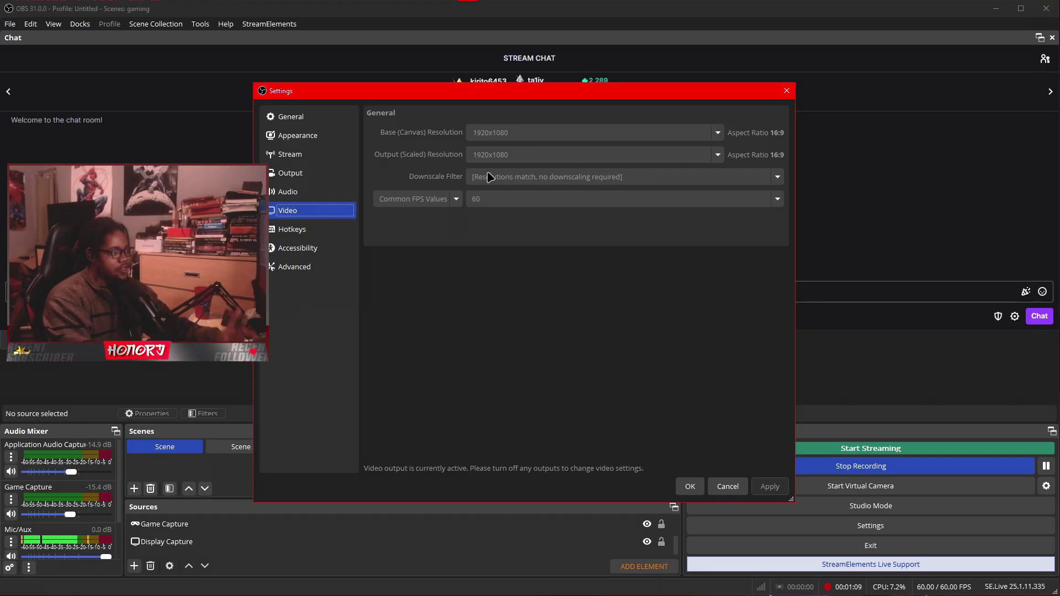
pyautogui.click(309, 267)
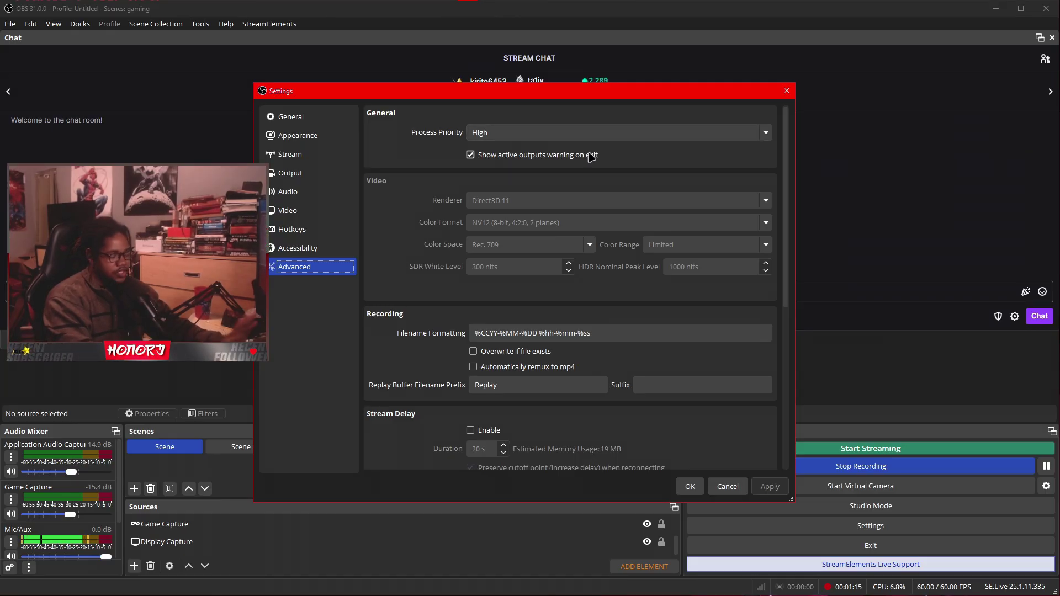
pyautogui.click(691, 487)
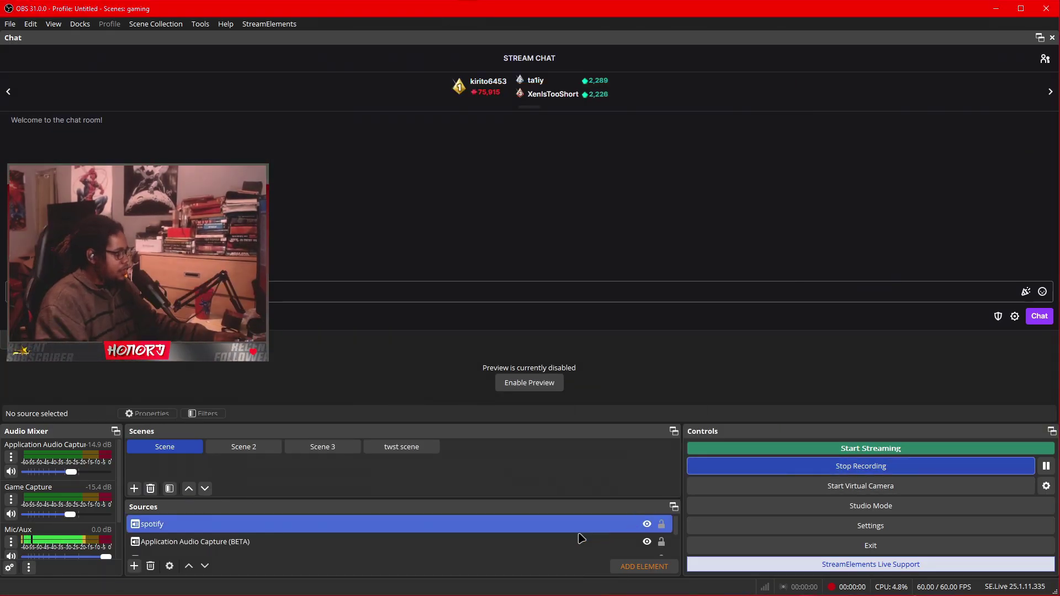
# - Set Game Capture to the Marvel Rivals window with Capture Audio (BETA) enabled
pyautogui.click(411, 541)
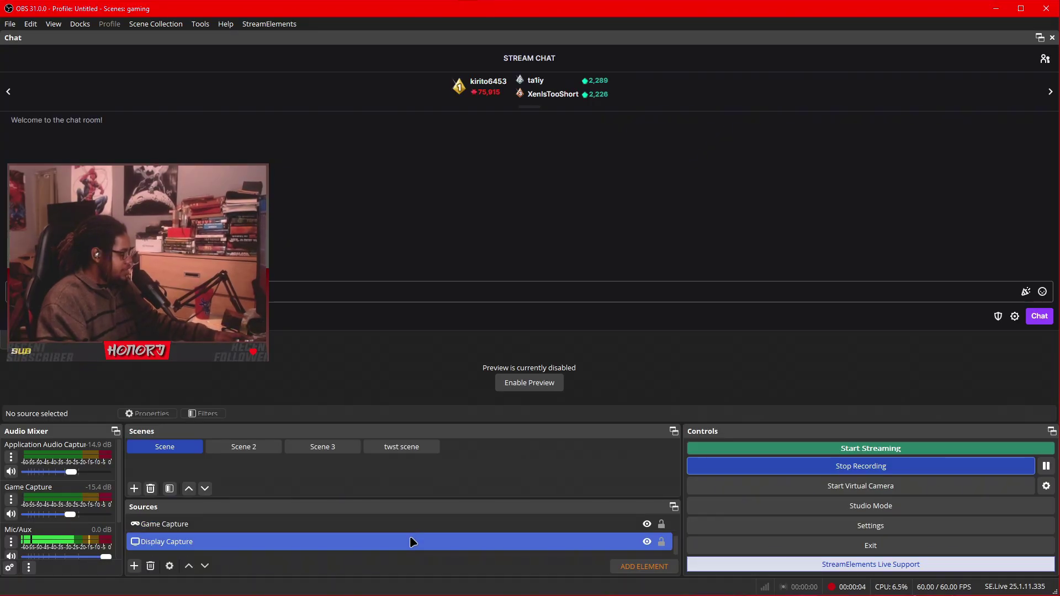
pyautogui.doubleClick(354, 529)
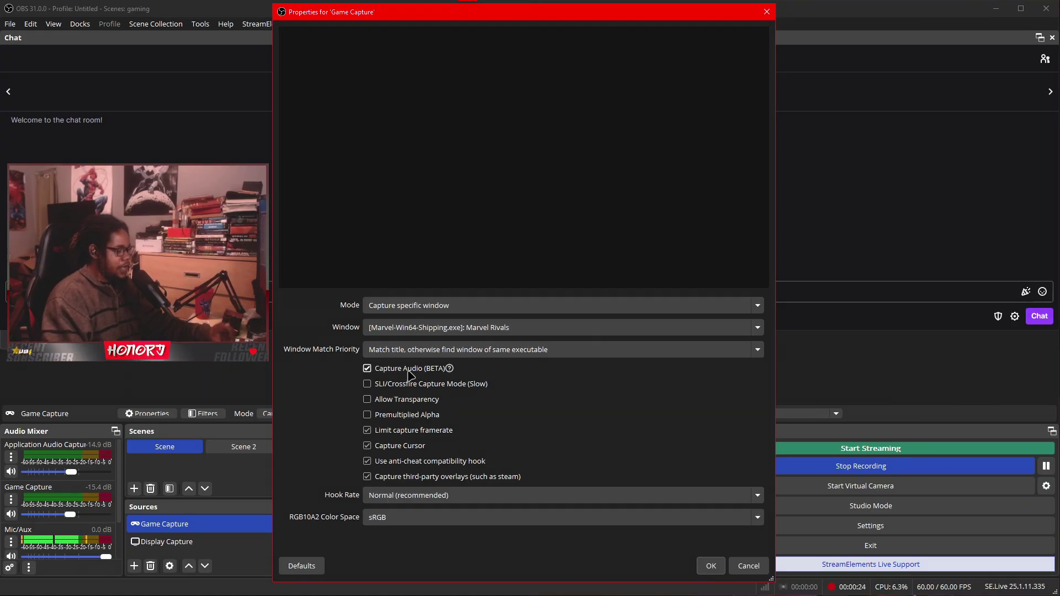
pyautogui.click(710, 565)
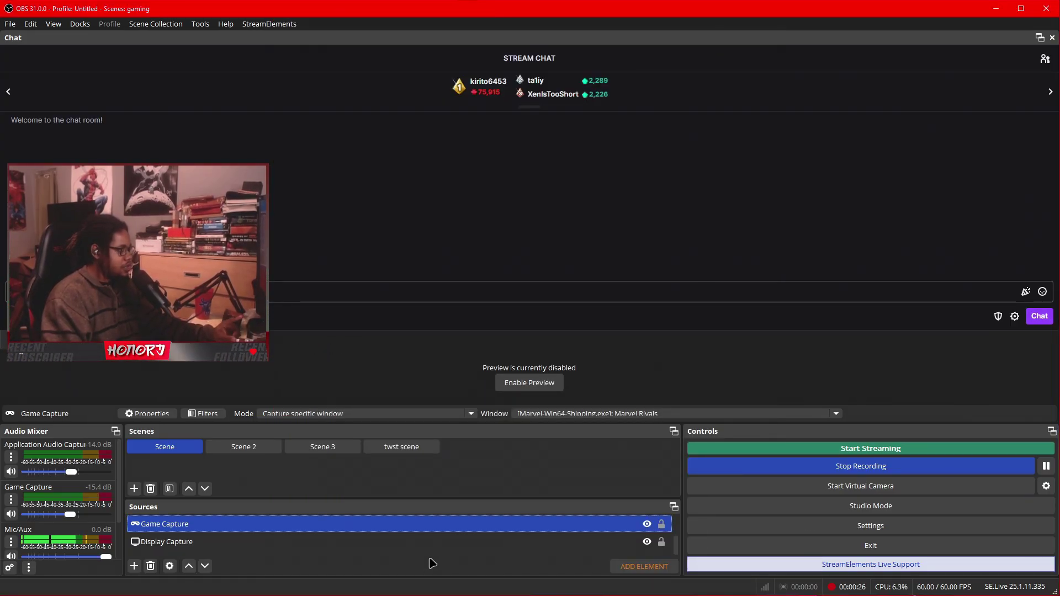
# - Make the Browser 2 source shut down when not visible
pyautogui.click(428, 547)
pyautogui.scroll(1, 423, 549)
pyautogui.click(423, 548)
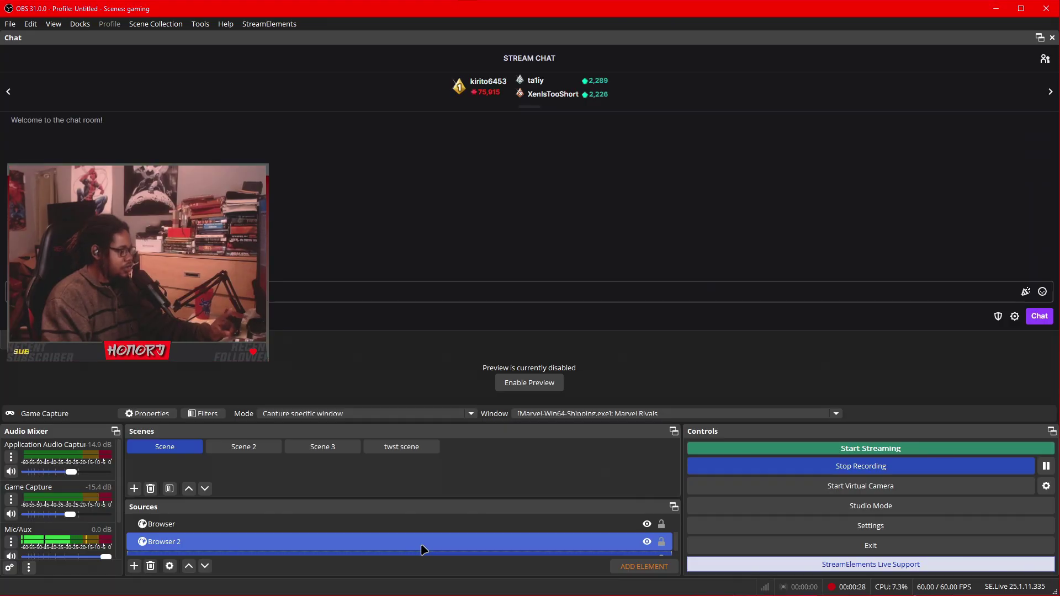
pyautogui.doubleClick(422, 548)
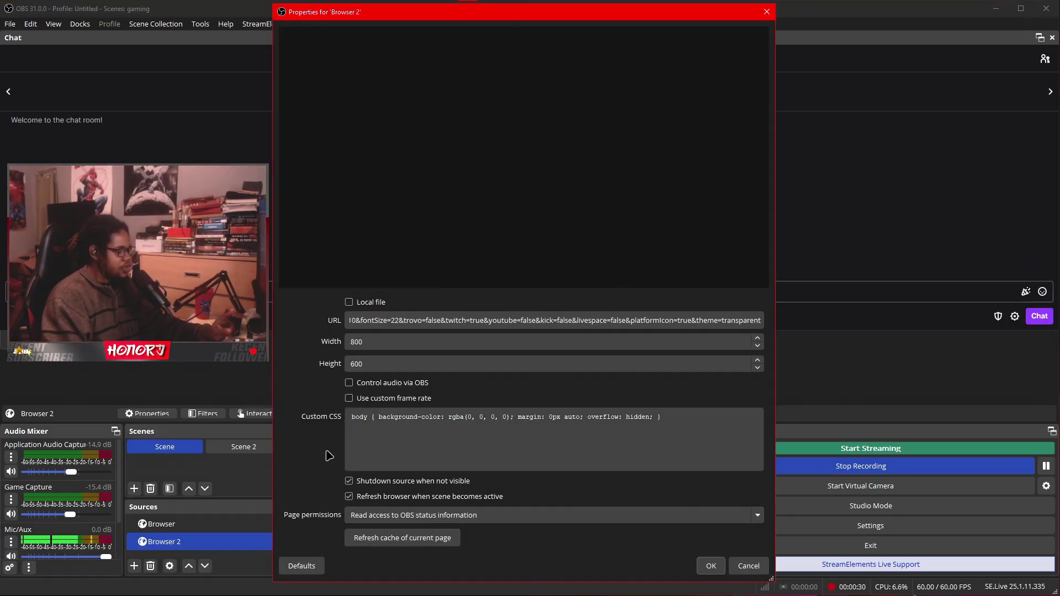
pyautogui.click(349, 481)
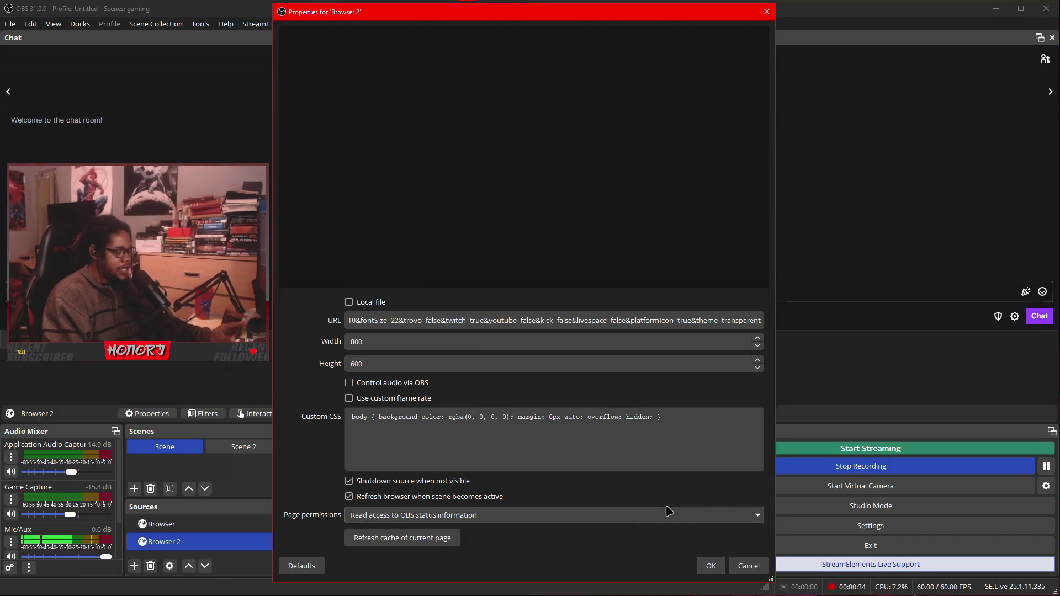
pyautogui.click(711, 565)
# - Check the Browser and Media Source properties, closing each without changes
pyautogui.doubleClick(308, 531)
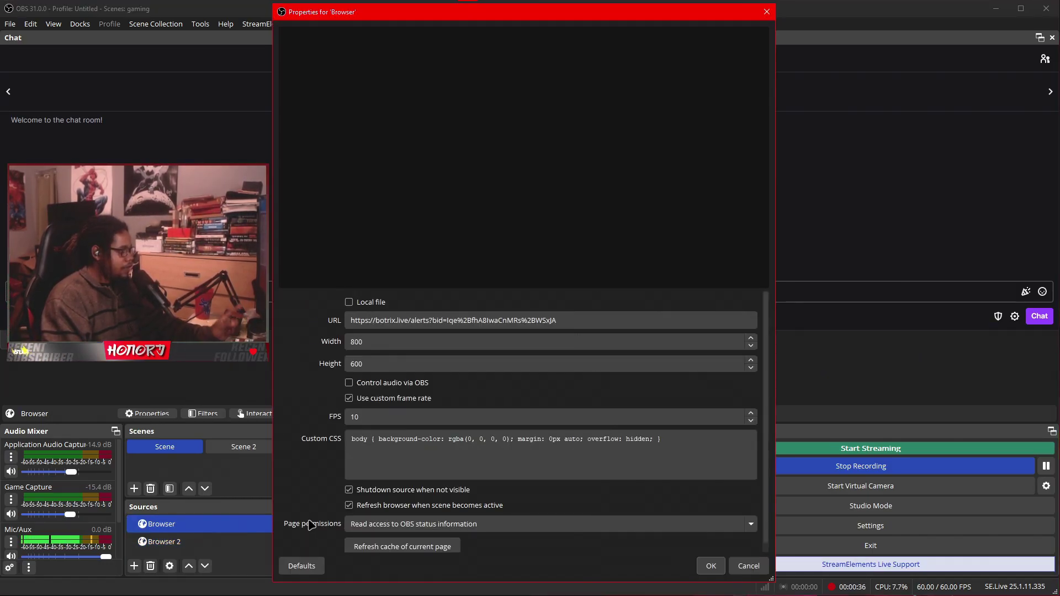
pyautogui.click(710, 565)
pyautogui.scroll(2, 323, 541)
pyautogui.scroll(1, 320, 535)
pyautogui.doubleClick(303, 527)
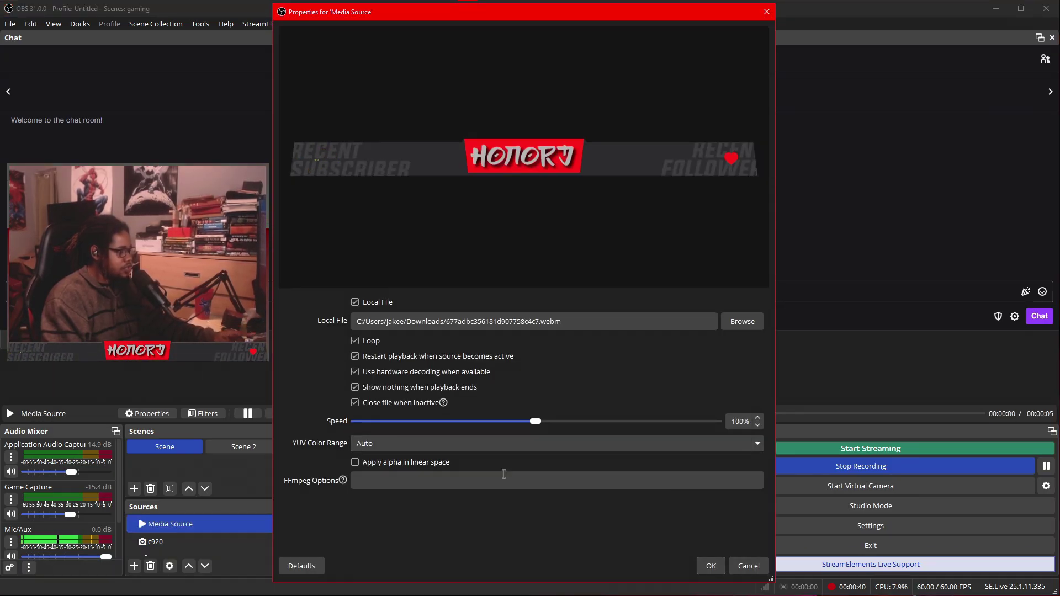
pyautogui.click(710, 566)
# - Keep the c920 webcam at 1920x1080, 30 FPS, MJPEG with hardware decoding, and save
pyautogui.scroll(-1, 409, 535)
pyautogui.click(409, 538)
pyautogui.click(359, 527)
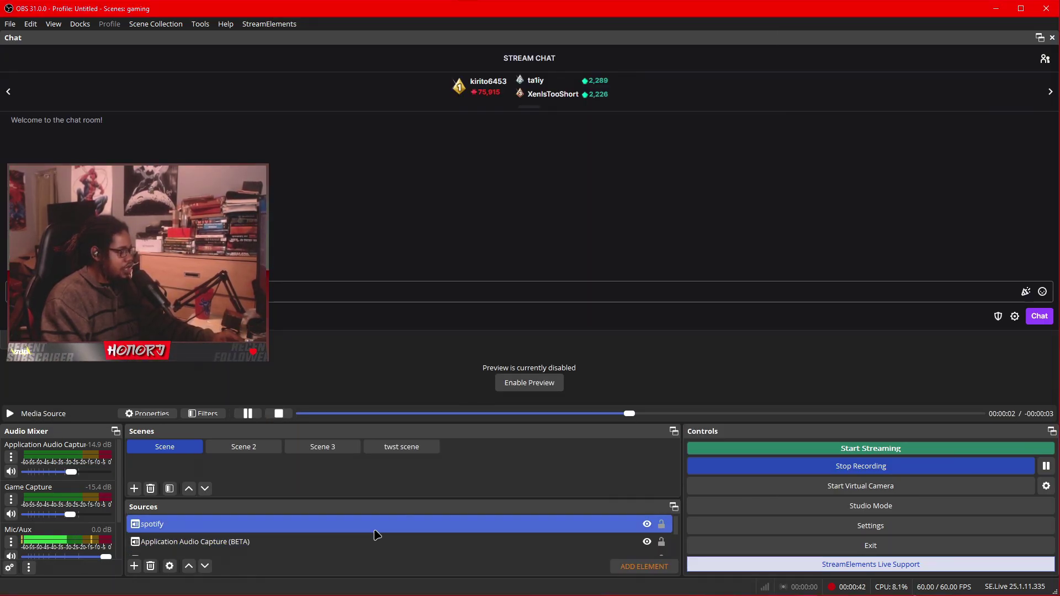
pyautogui.scroll(1, 322, 530)
pyautogui.click(322, 525)
pyautogui.doubleClick(157, 542)
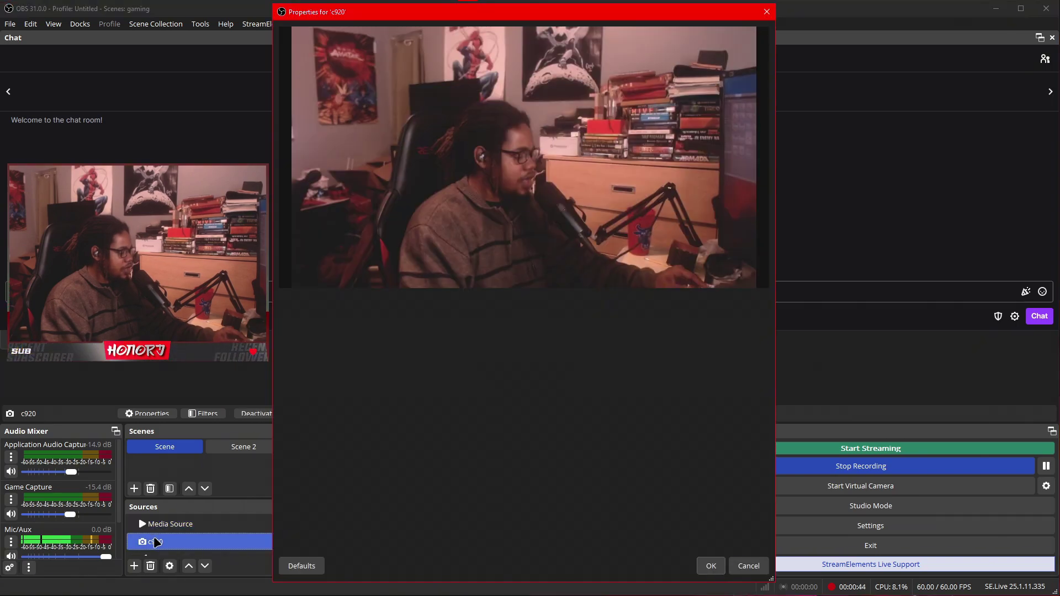
pyautogui.scroll(-3, 331, 420)
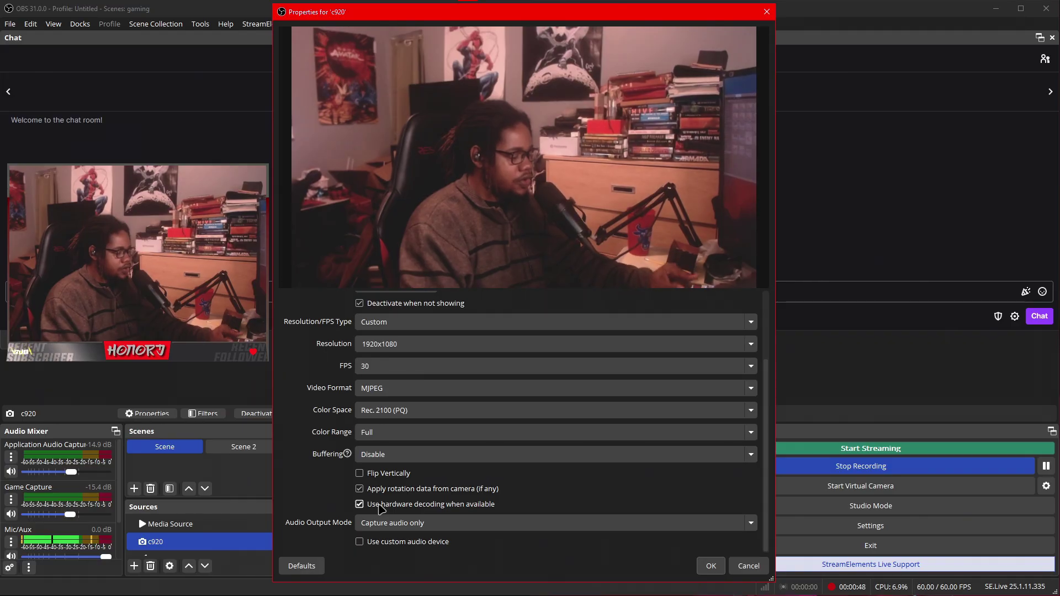
pyautogui.click(710, 565)
pyautogui.scroll(-1, 375, 534)
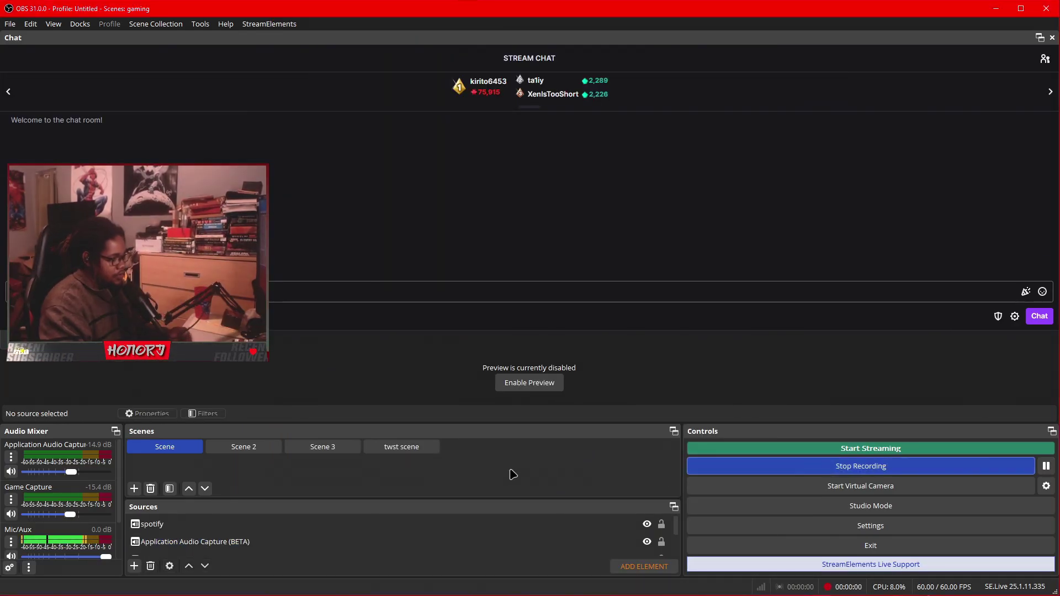
# - Select spotify, browse the source types without adding one, then open the Mic/Aux mixer options
pyautogui.click(318, 523)
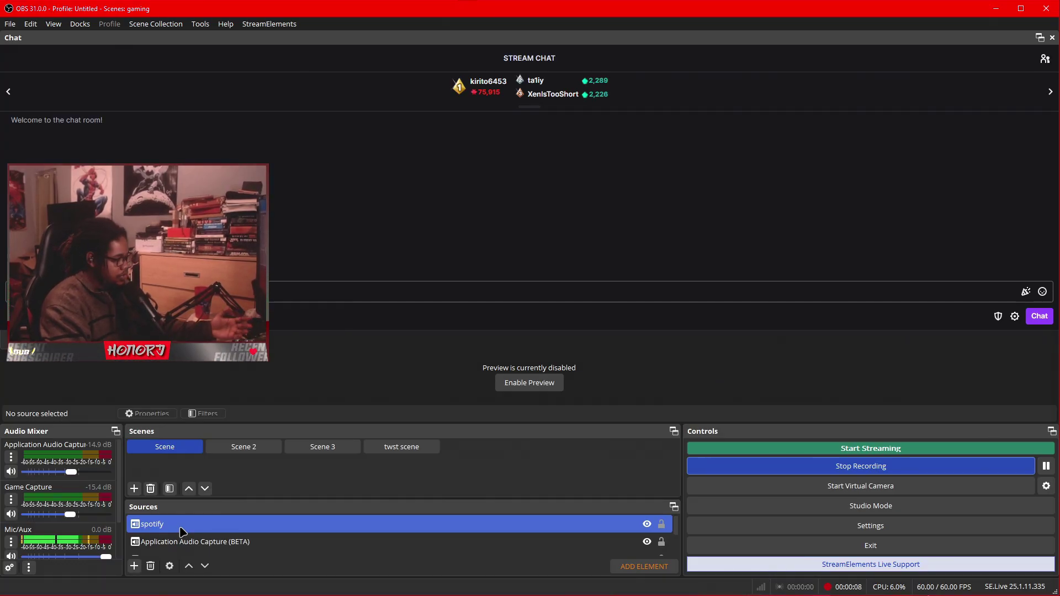
pyautogui.click(134, 565)
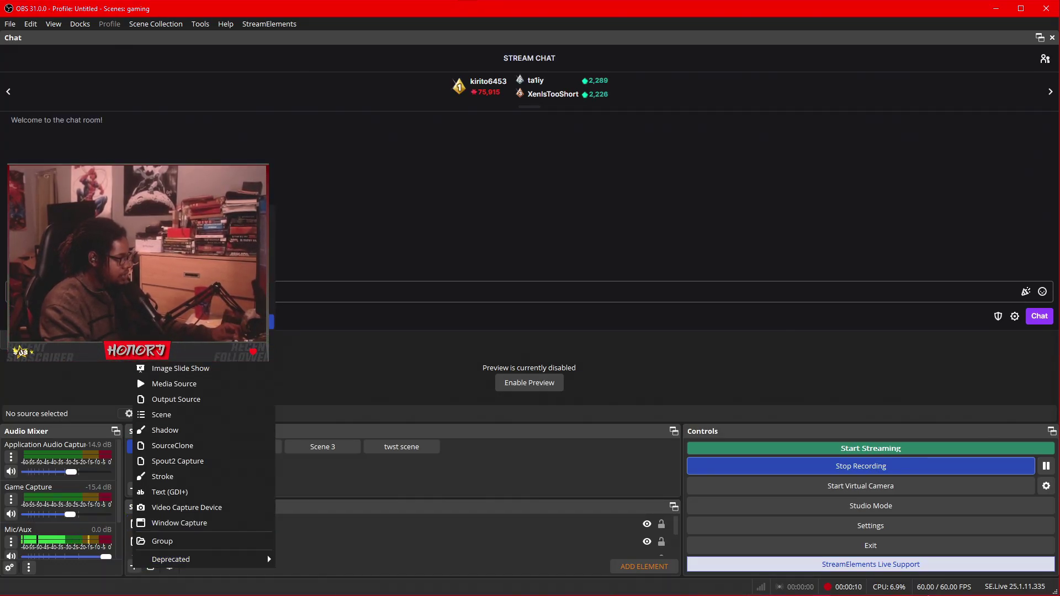
pyautogui.click(369, 320)
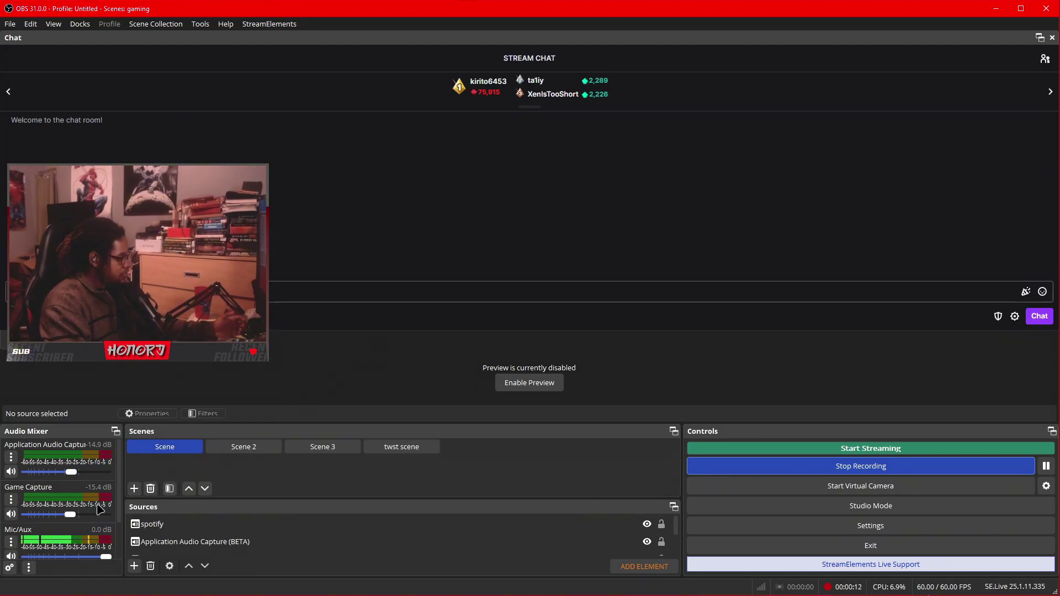
pyautogui.click(10, 541)
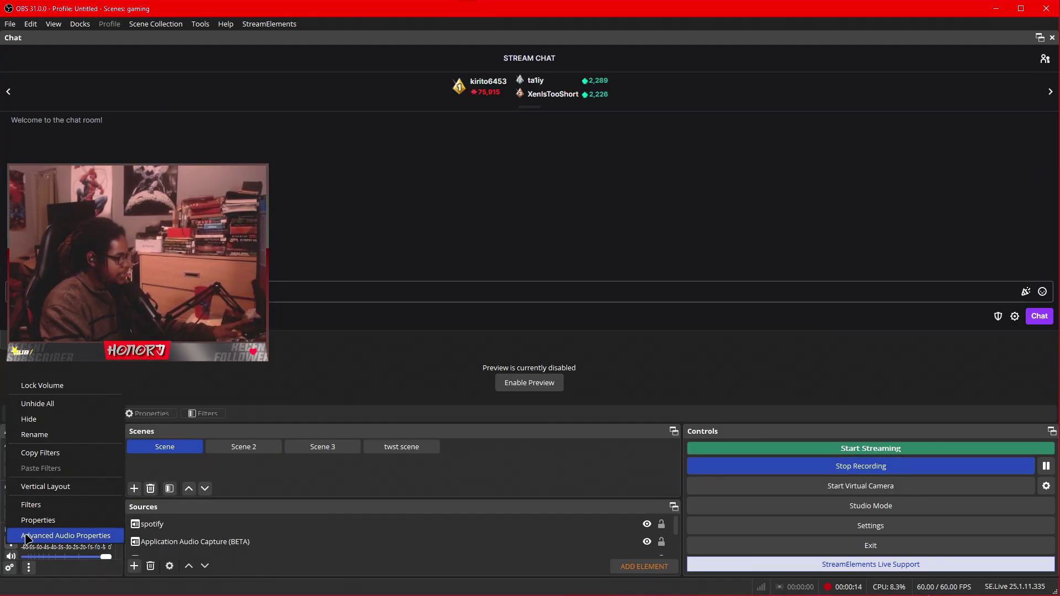
# - Open Advanced Audio Properties and widen it to show Tracks 1–6 for every source
pyautogui.click(27, 537)
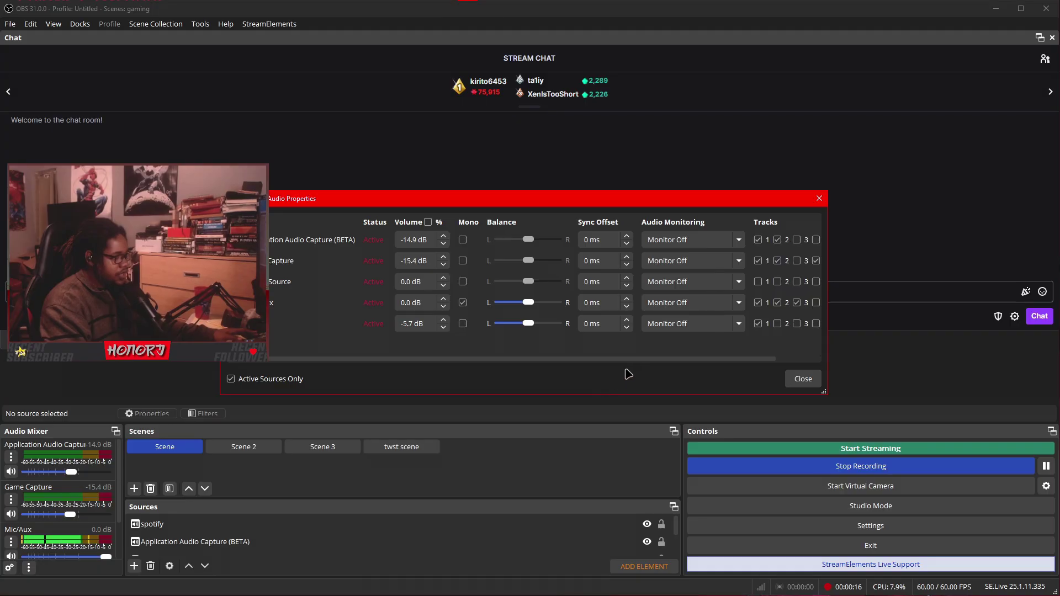
pyautogui.moveTo(826, 327); pyautogui.dragTo(981, 296)
pyautogui.moveTo(793, 201); pyautogui.dragTo(591, 164)
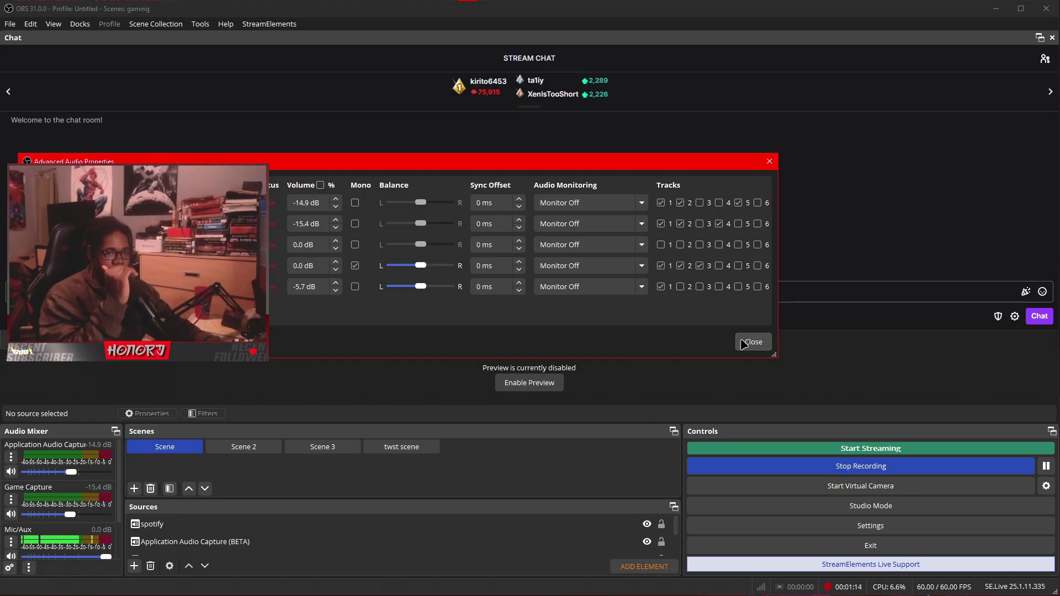
# - Close Advanced Audio Properties, then verify AMD H.264 streaming and H.265 MKV recording at CQP 12
pyautogui.click(743, 343)
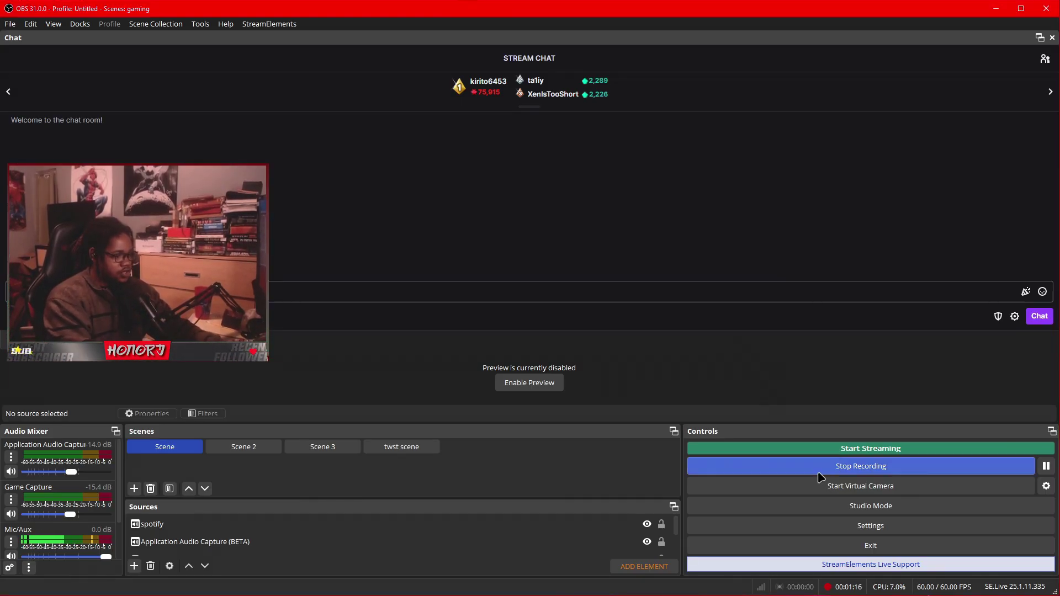
pyautogui.click(834, 528)
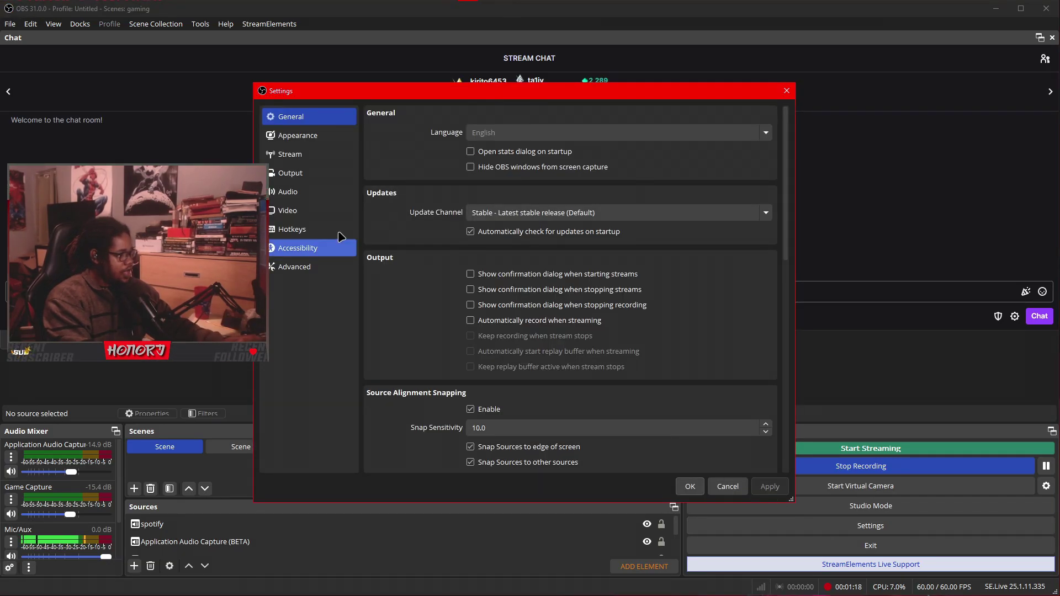
pyautogui.click(303, 154)
pyautogui.click(291, 173)
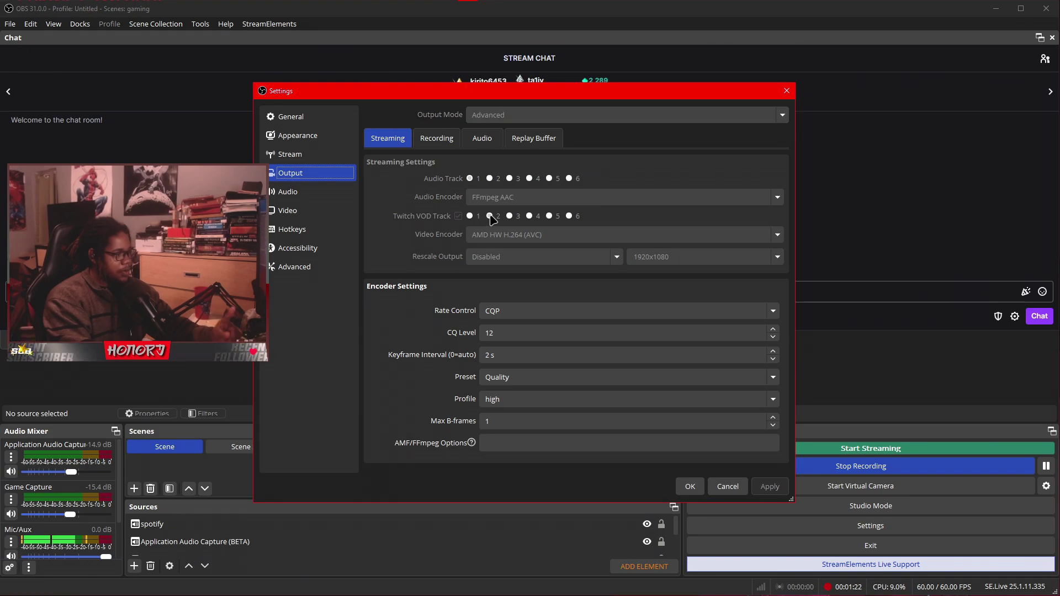
pyautogui.click(438, 140)
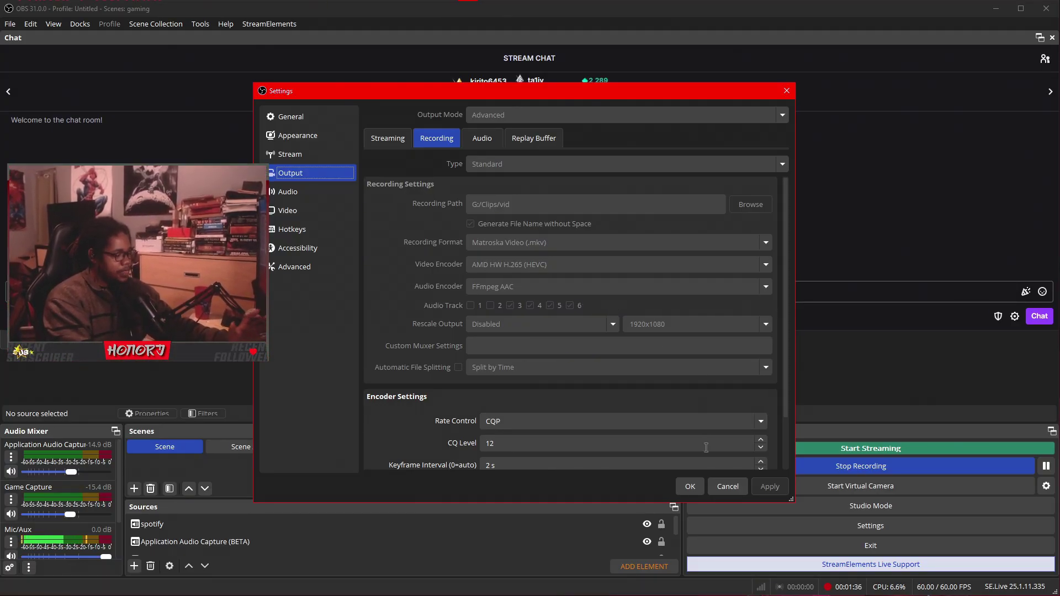
pyautogui.click(690, 486)
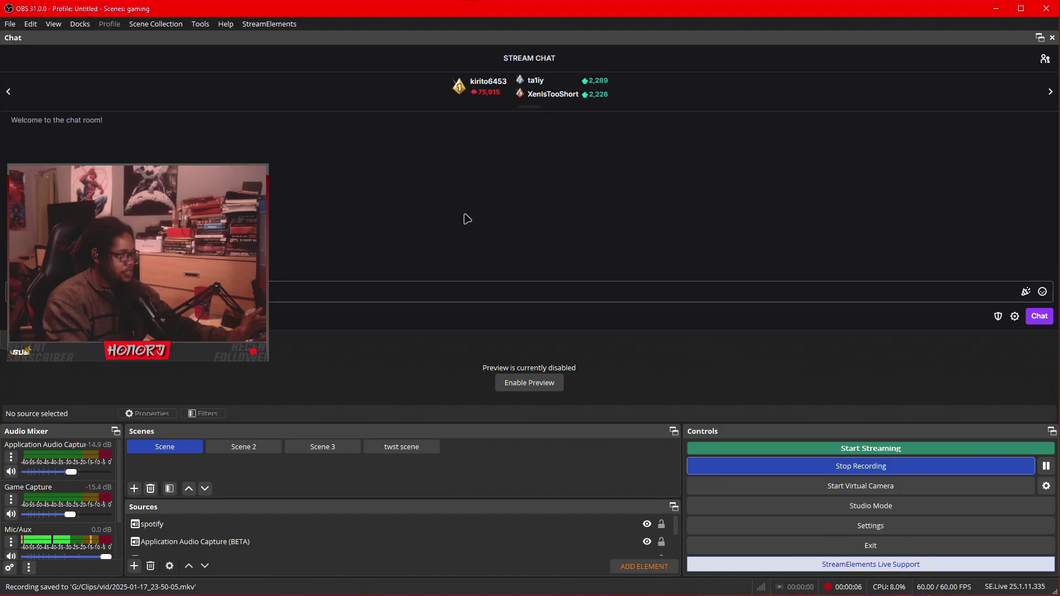
# - Show the Tools menu with captions, scene switcher and scripts
pyautogui.click(200, 25)
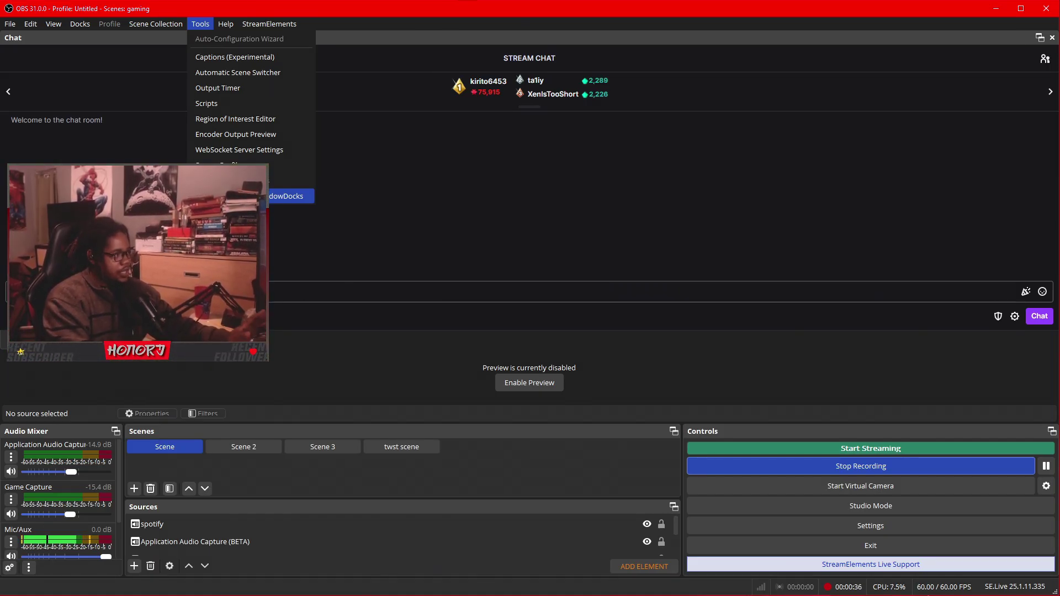
# - Check the Gradient source's Scroll filter: horizontal 323, vertical -114, looping
pyautogui.click(277, 219)
pyautogui.scroll(3, 267, 529)
pyautogui.scroll(2, 248, 531)
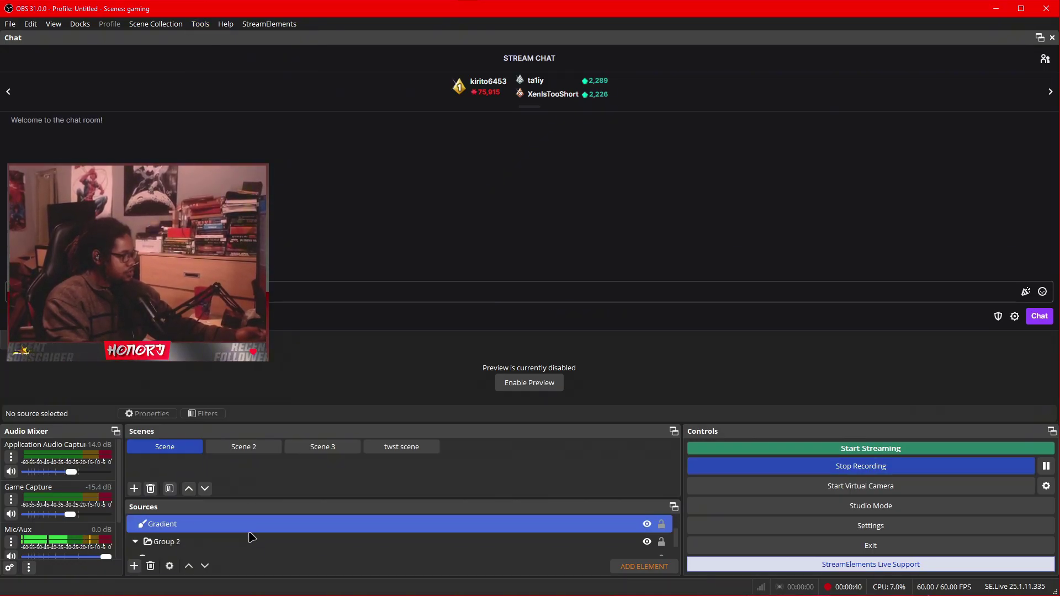
pyautogui.rightClick(247, 534)
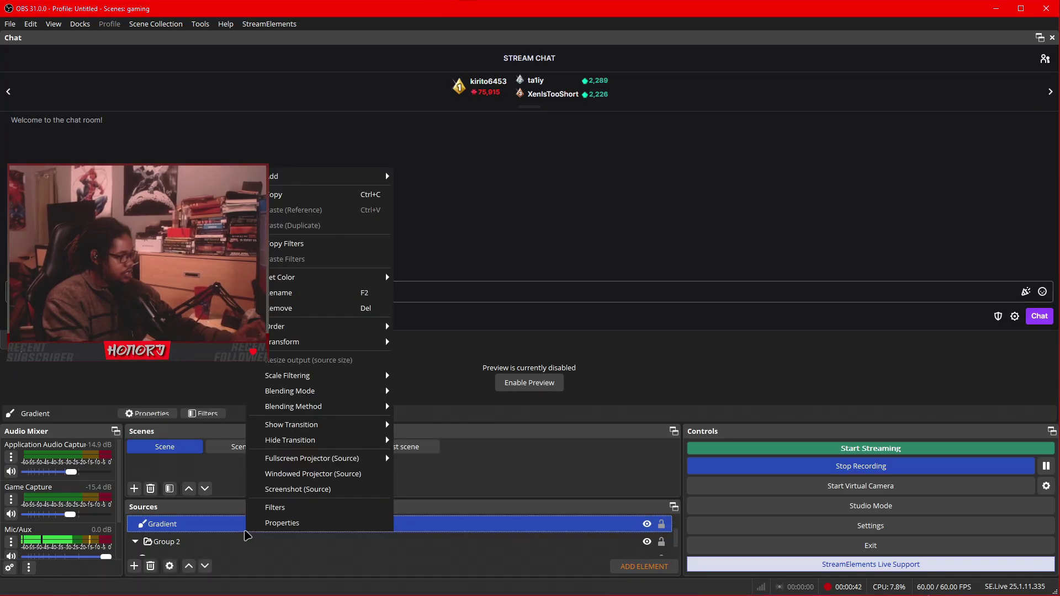
pyautogui.click(270, 511)
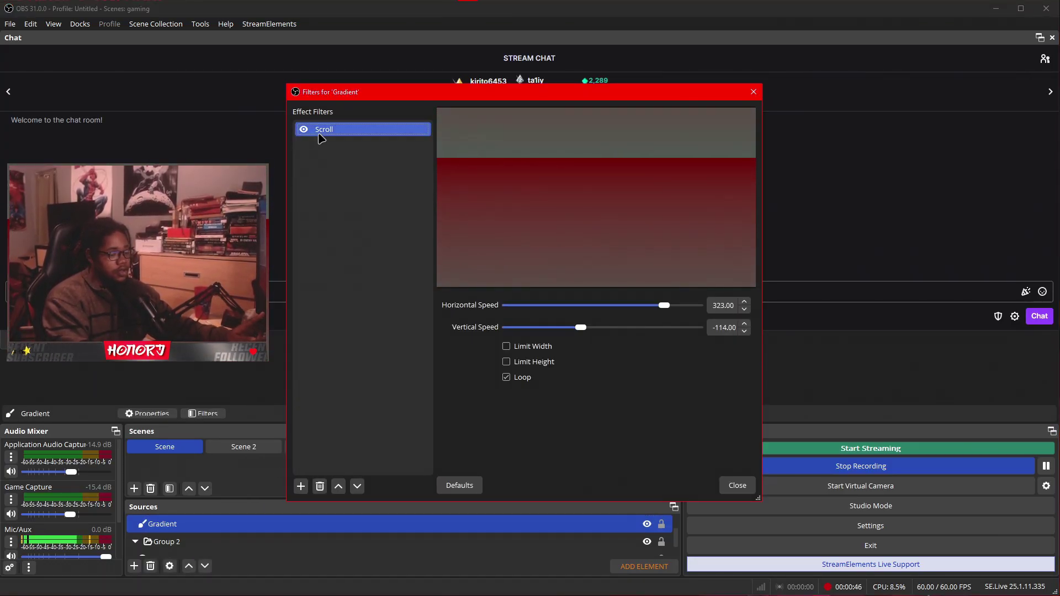
pyautogui.click(737, 485)
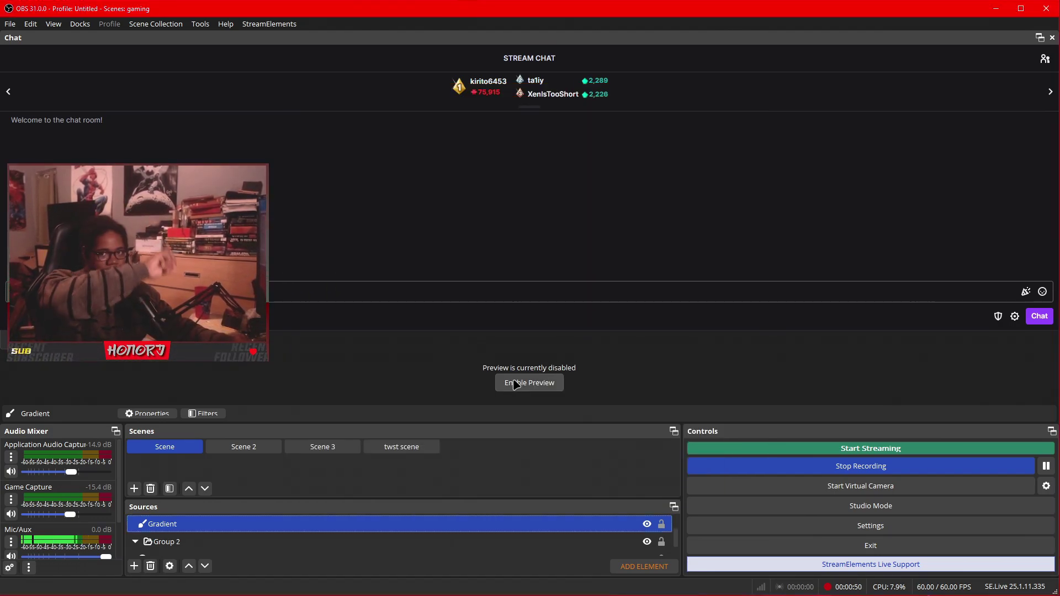